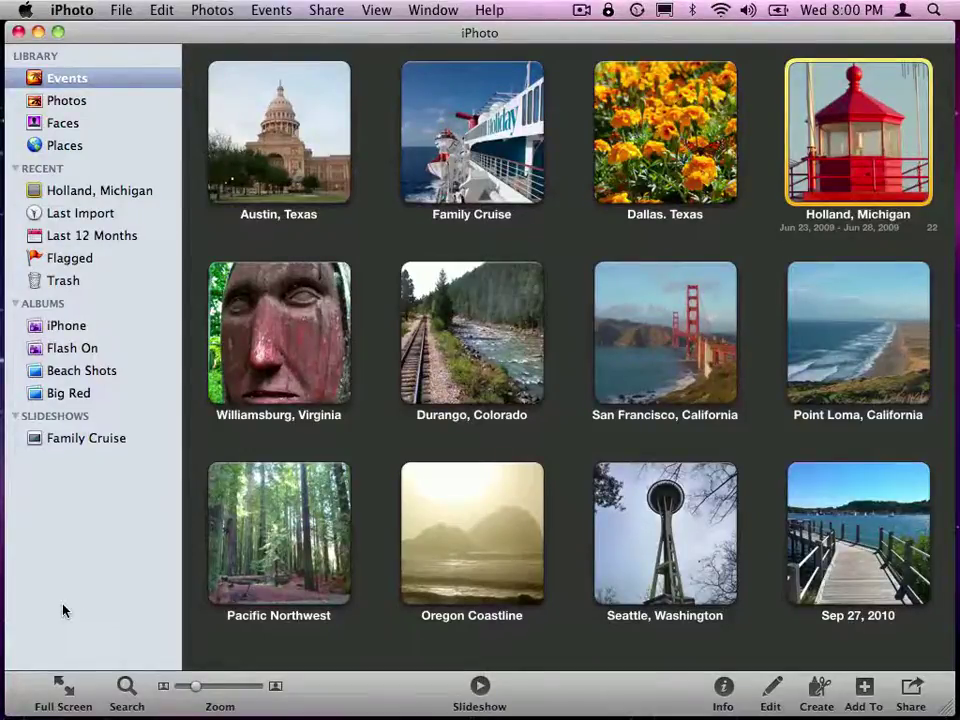
# - Open the Holland, Michigan event and select its five red lighthouse photos
pyautogui.doubleClick(855, 135)
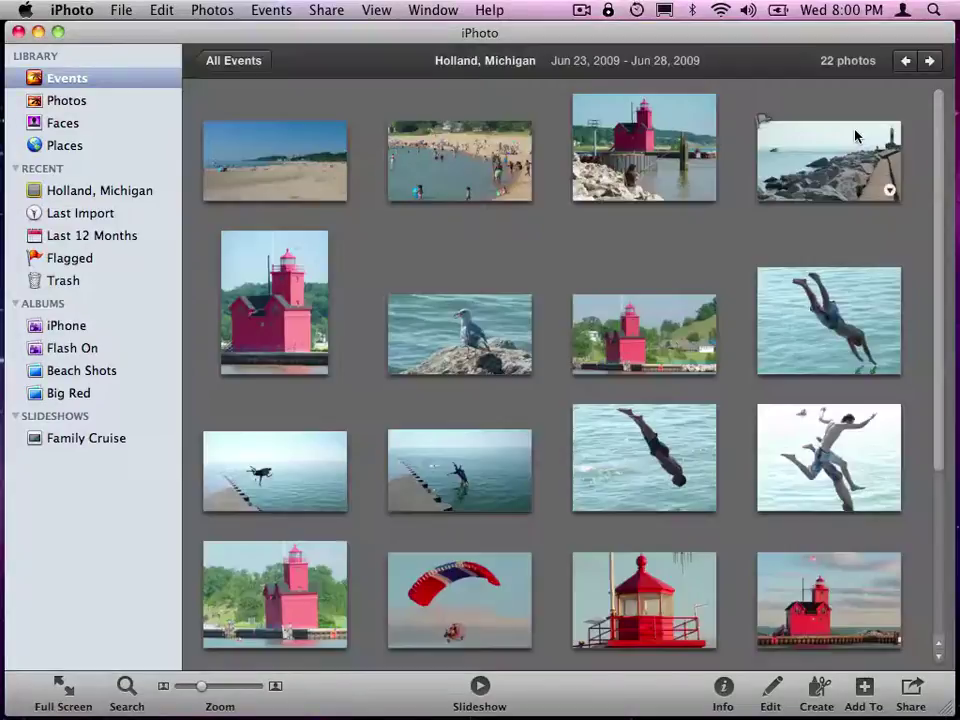
pyautogui.click(665, 142)
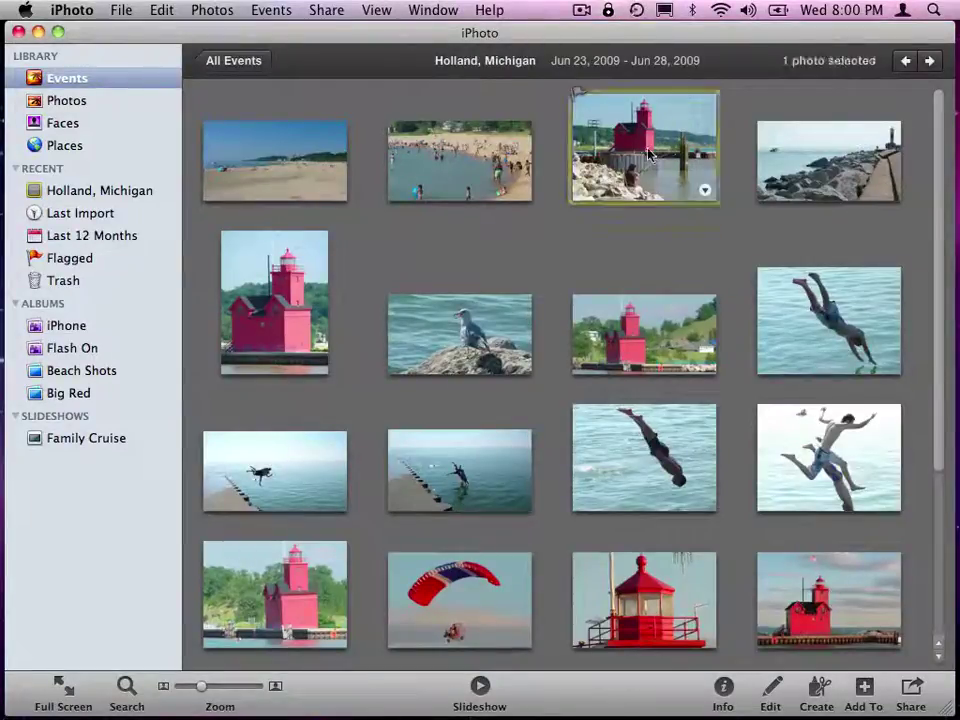
pyautogui.keyDown('super'); pyautogui.click(262, 320); pyautogui.keyUp('super')
pyautogui.keyDown('super'); pyautogui.click(630, 323); pyautogui.keyUp('super')
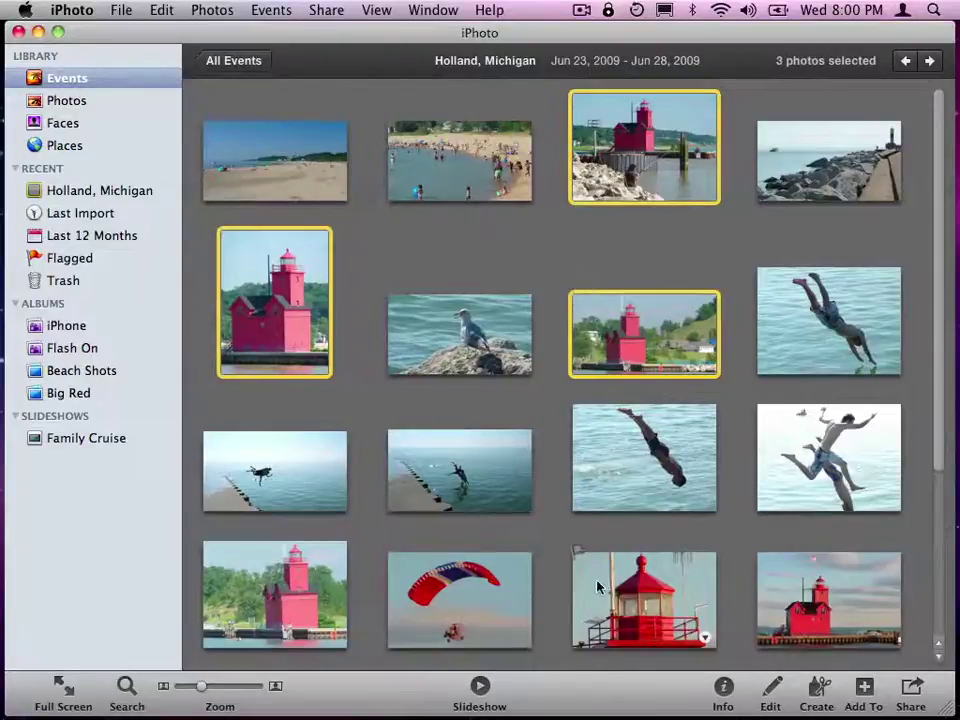
pyautogui.keyDown('super'); pyautogui.click(605, 580); pyautogui.keyUp('super')
pyautogui.keyDown('super'); pyautogui.click(270, 607); pyautogui.keyUp('super')
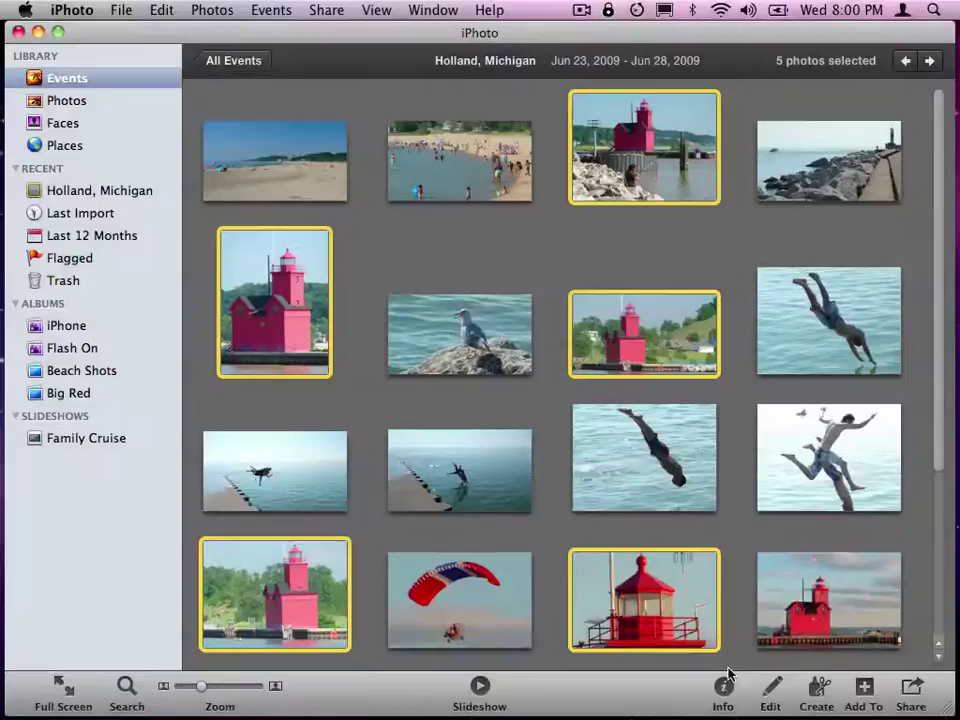
# - Add the keyword 'Big Red' to the five selected lighthouse photos in the Info pane
pyautogui.click(724, 690)
pyautogui.click(733, 199)
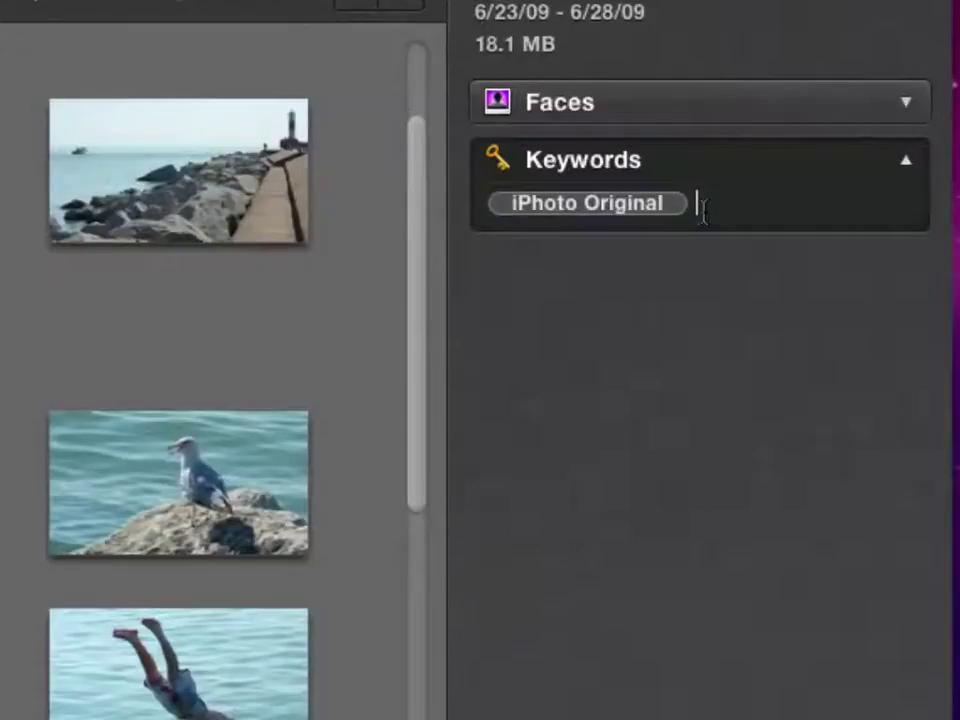
pyautogui.write('Big Red')
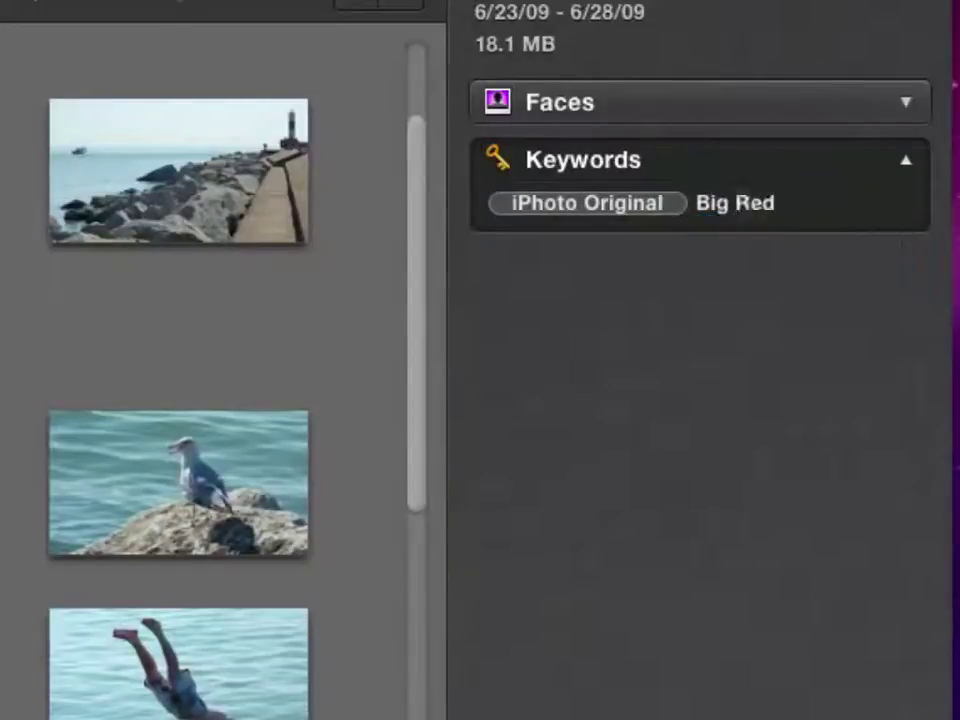
pyautogui.press('Return')
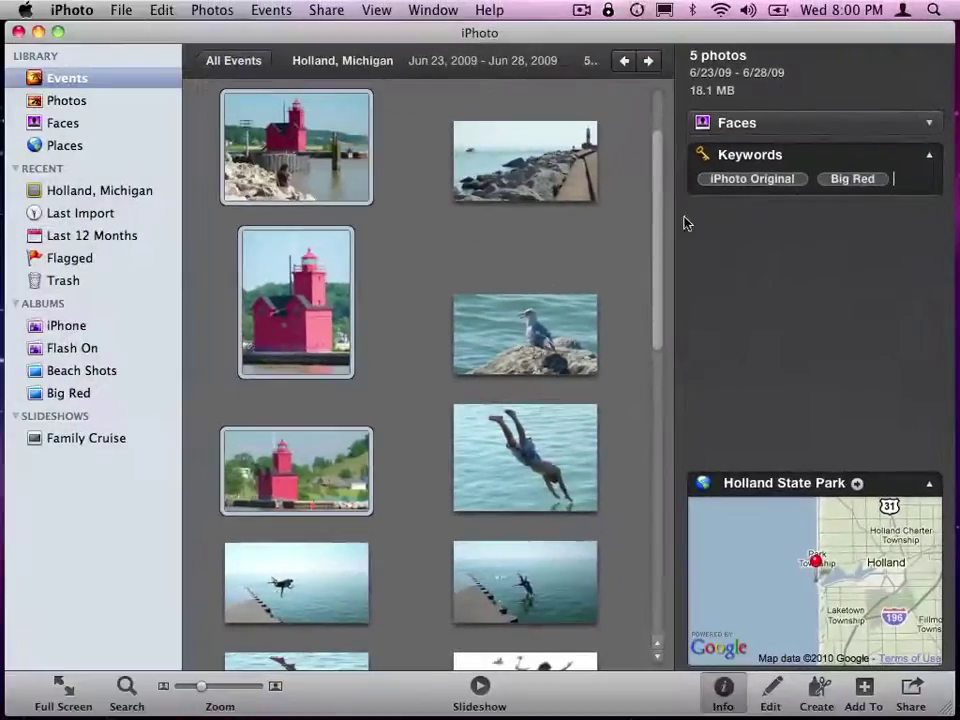
pyautogui.click(722, 690)
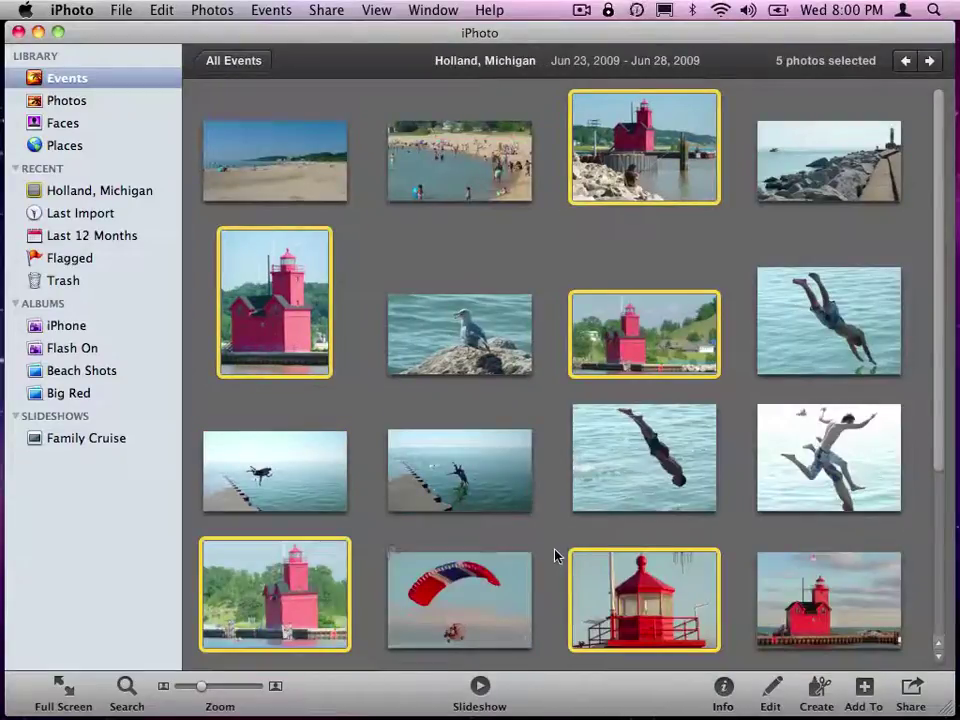
# - Create a smart album named 'Big Red' with the condition Keyword contains 'Big Red'
pyautogui.click(557, 556)
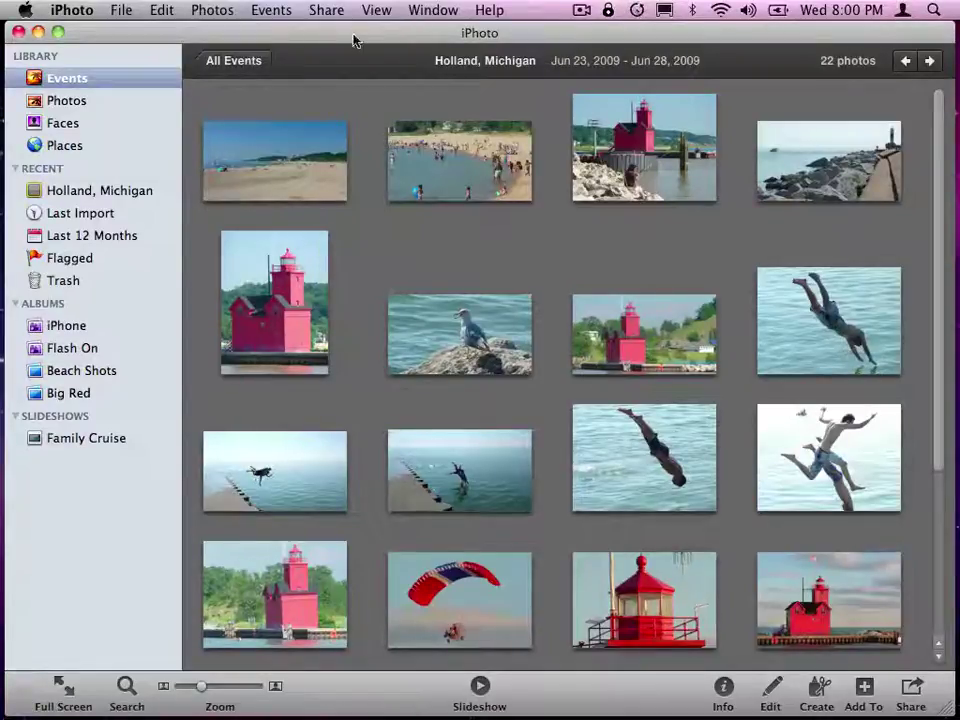
pyautogui.click(121, 9)
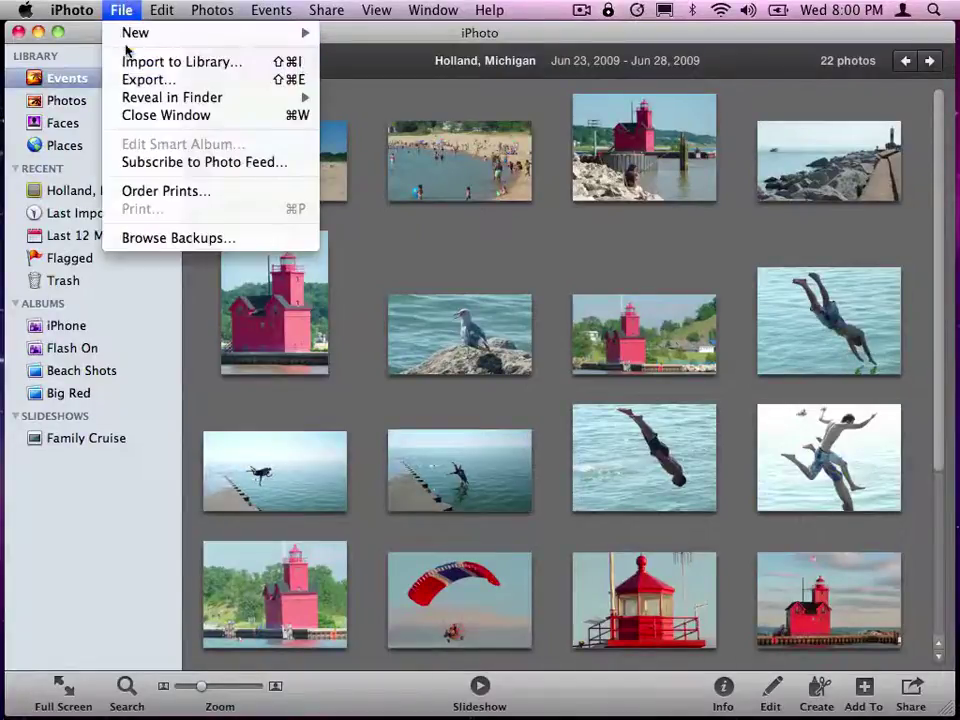
pyautogui.moveTo(129, 33)
pyautogui.click(340, 56)
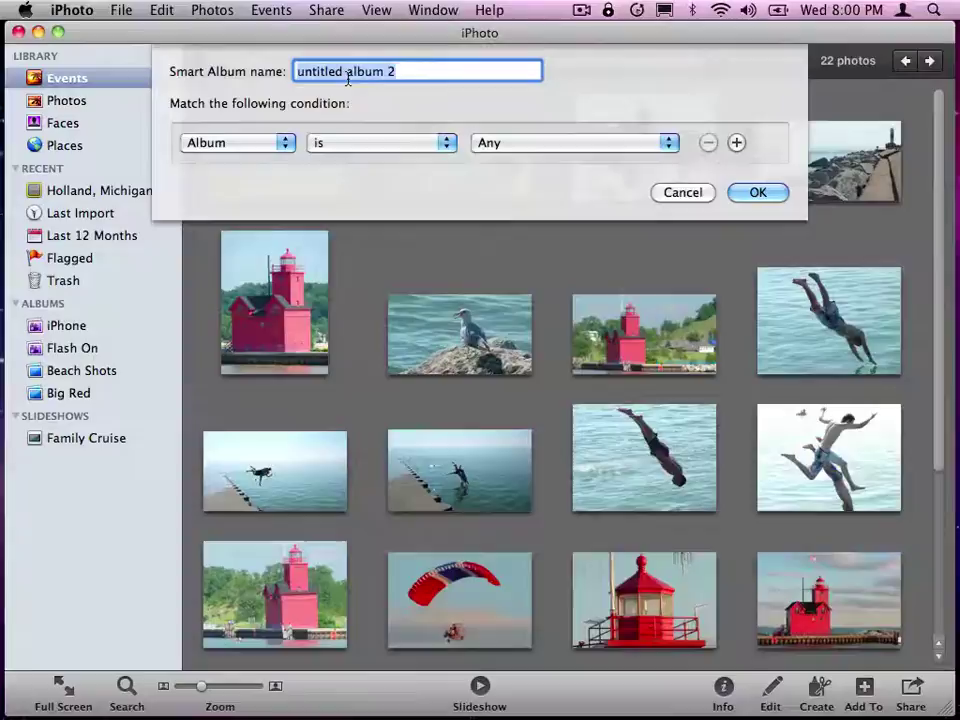
pyautogui.write('Big Red')
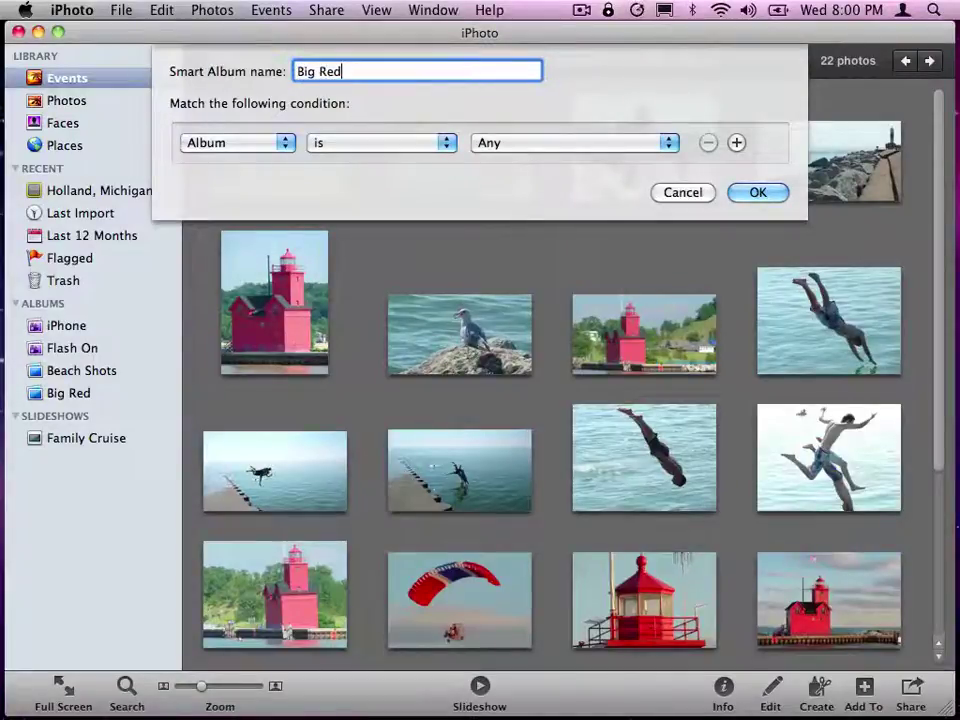
pyautogui.click(214, 146)
pyautogui.click(223, 264)
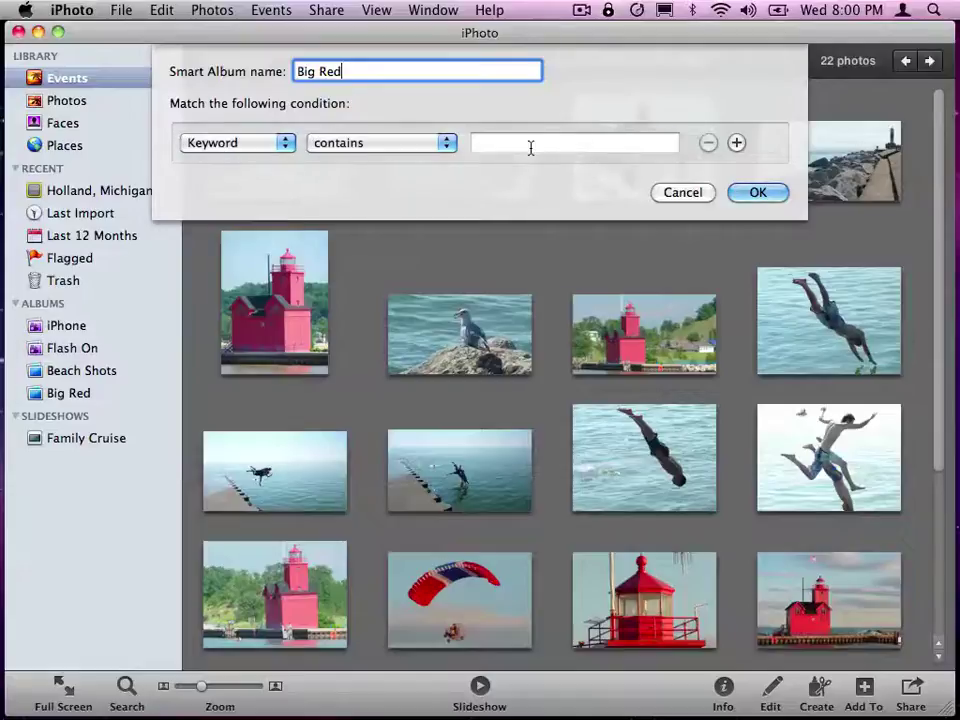
pyautogui.click(521, 147)
pyautogui.write('Big Red')
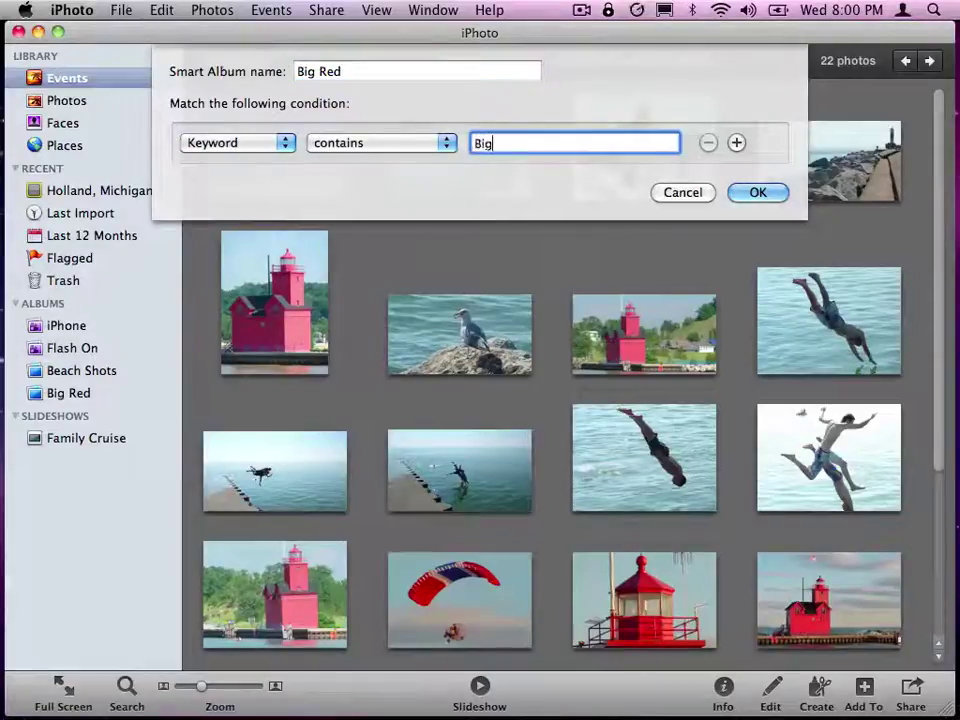
pyautogui.click(750, 196)
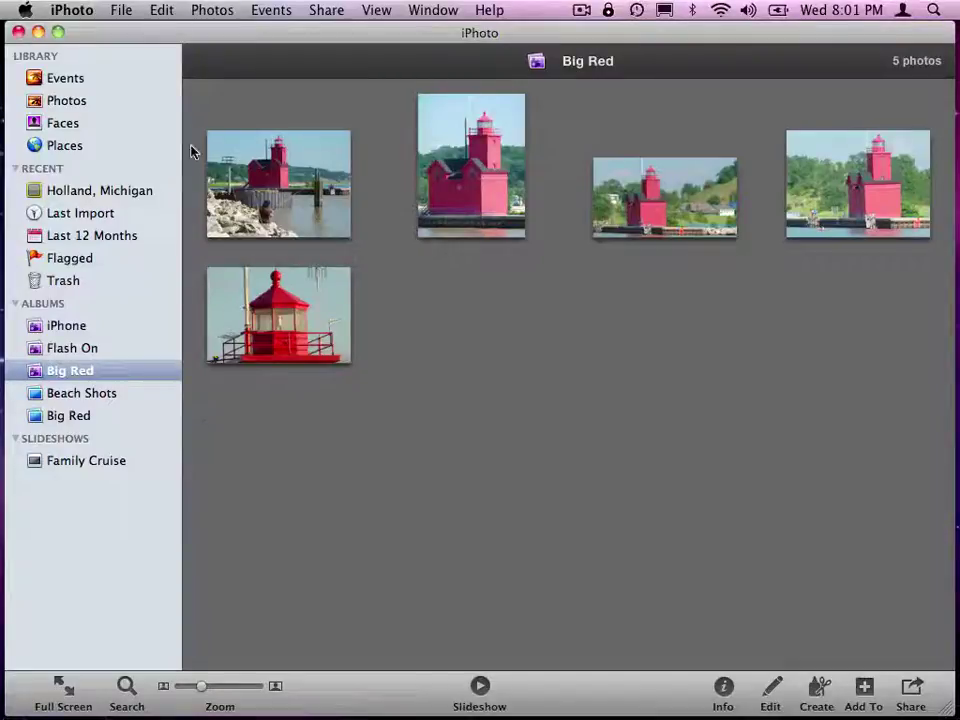
# - Go back to Events and reopen the Holland, Michigan event
pyautogui.click(42, 78)
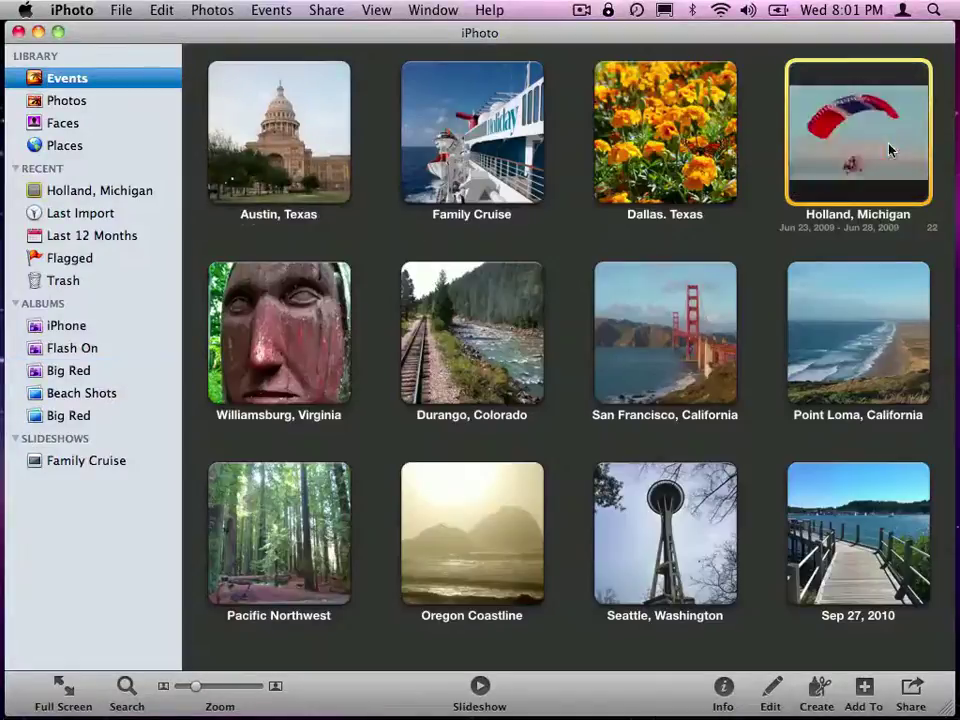
pyautogui.doubleClick(888, 149)
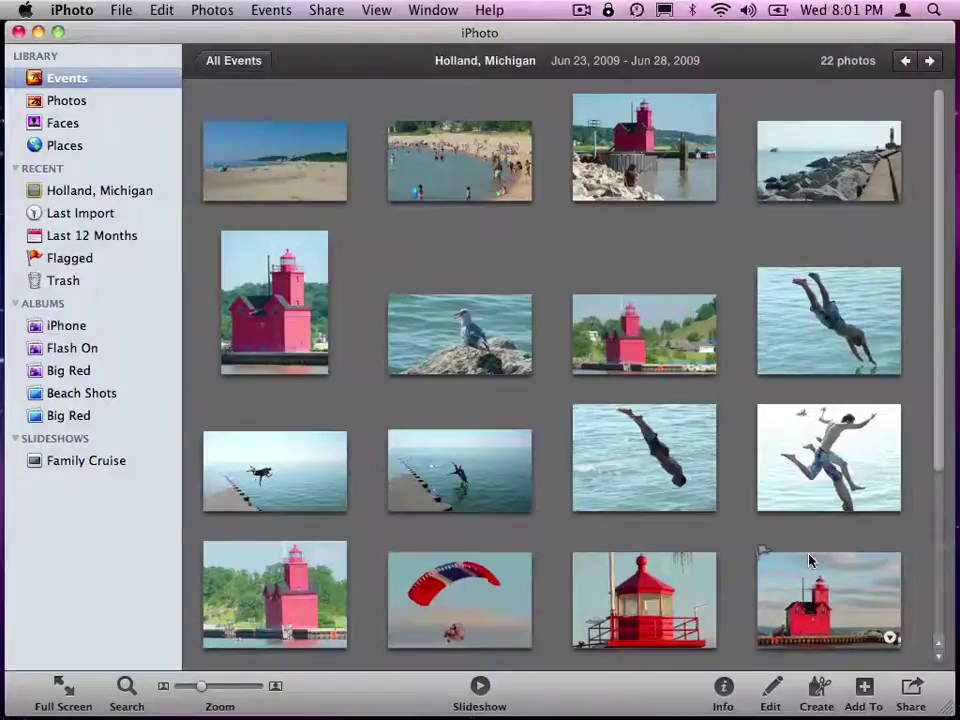
pyautogui.click(433, 10)
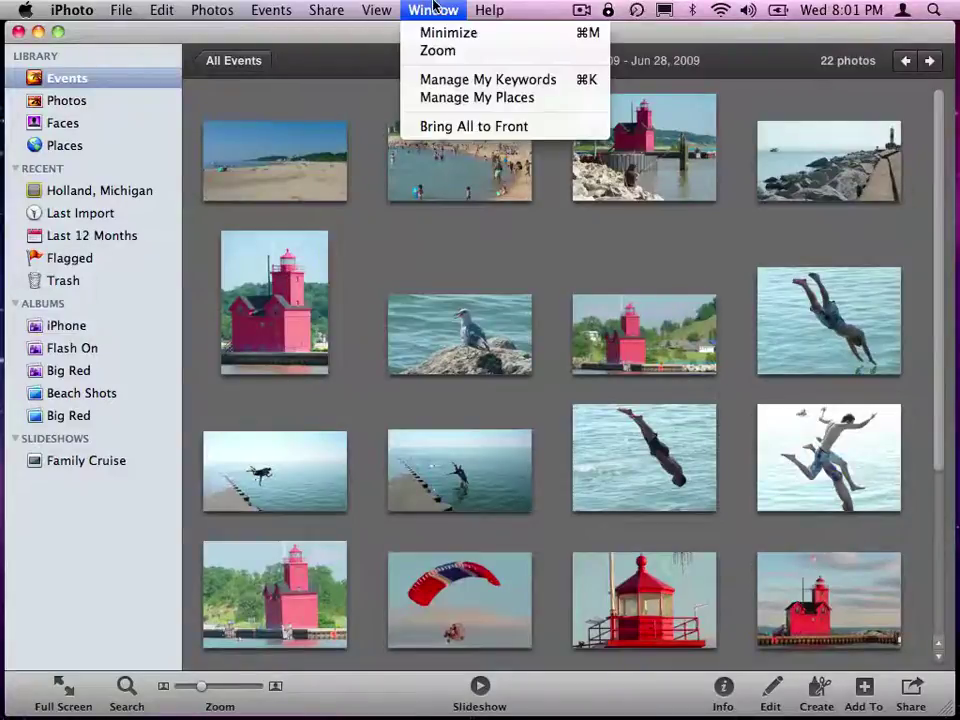
# - Open Manage My Keywords and tag the bottom-right lighthouse-on-pier photo with Big Red
pyautogui.click(433, 80)
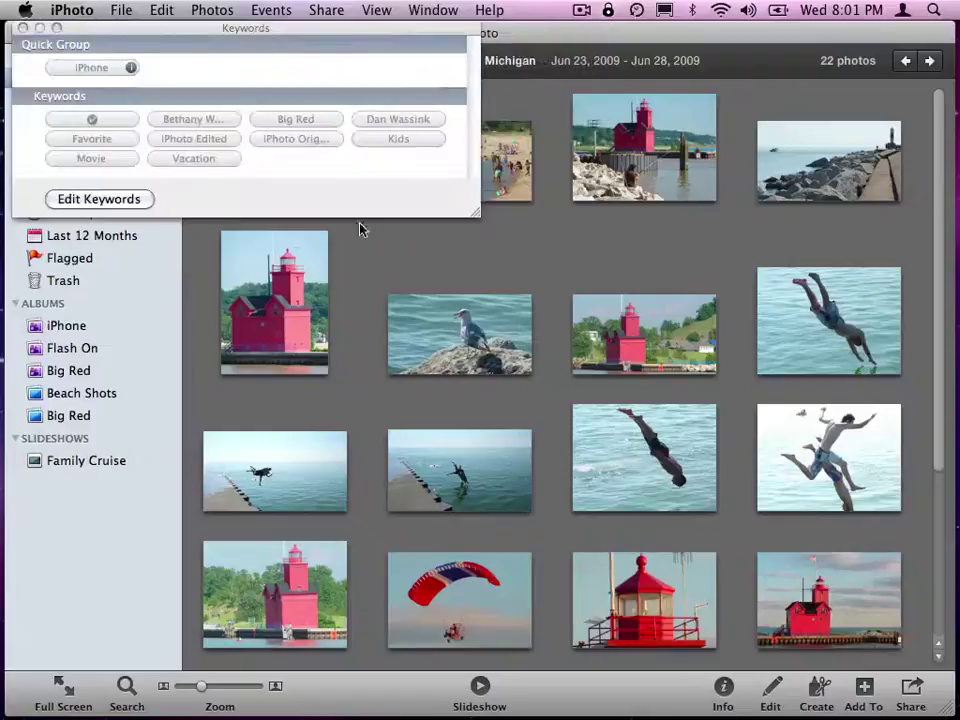
pyautogui.press('Left')
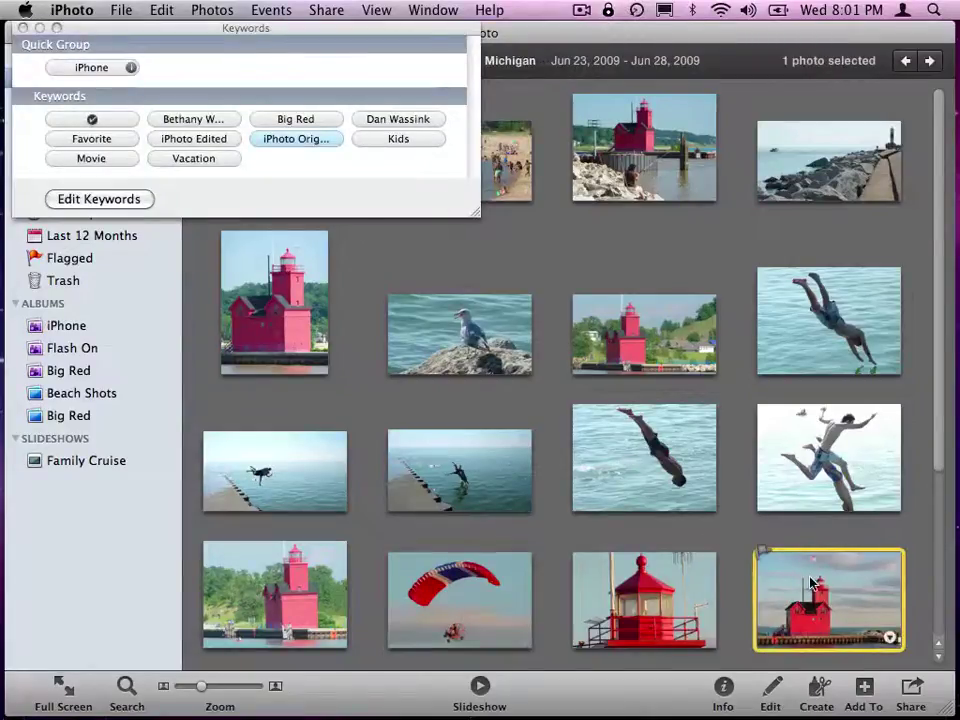
pyautogui.click(296, 120)
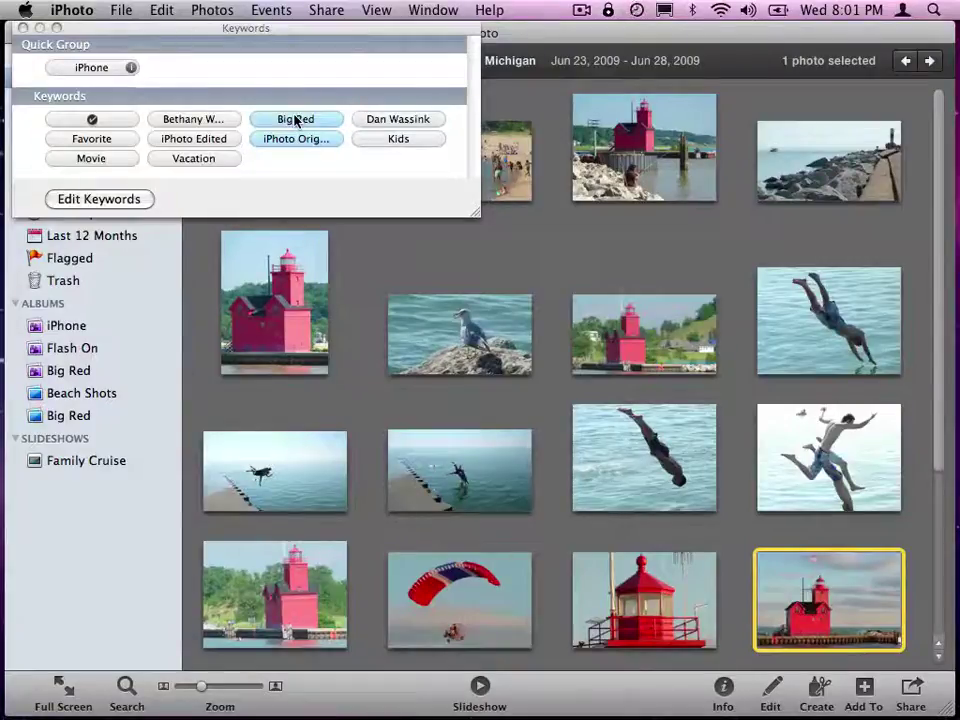
pyautogui.click(618, 594)
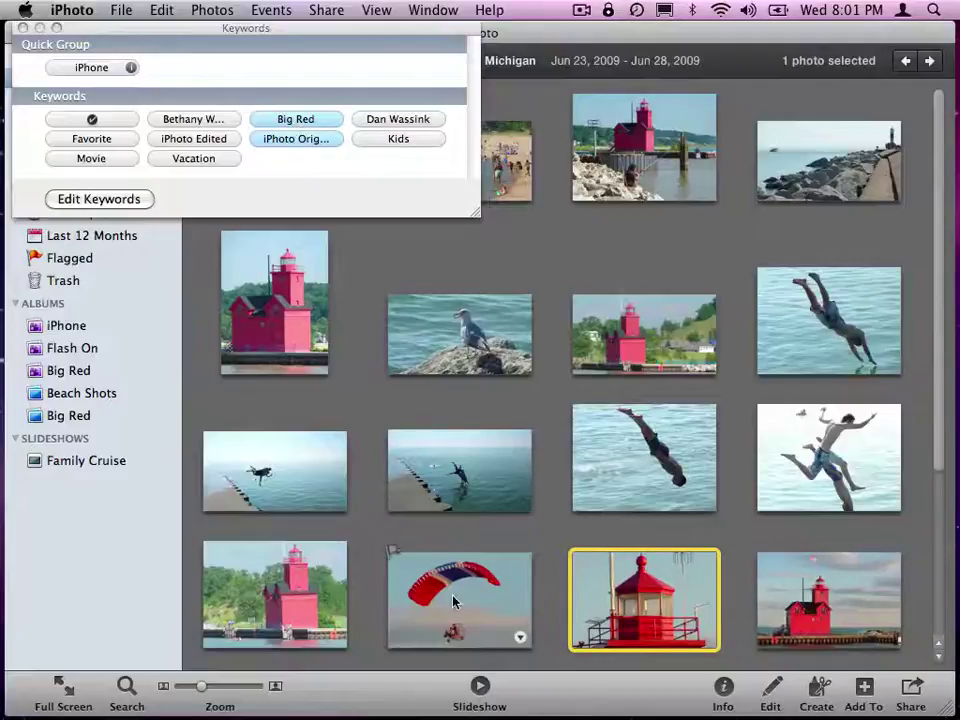
pyautogui.click(295, 120)
pyautogui.press('Left')
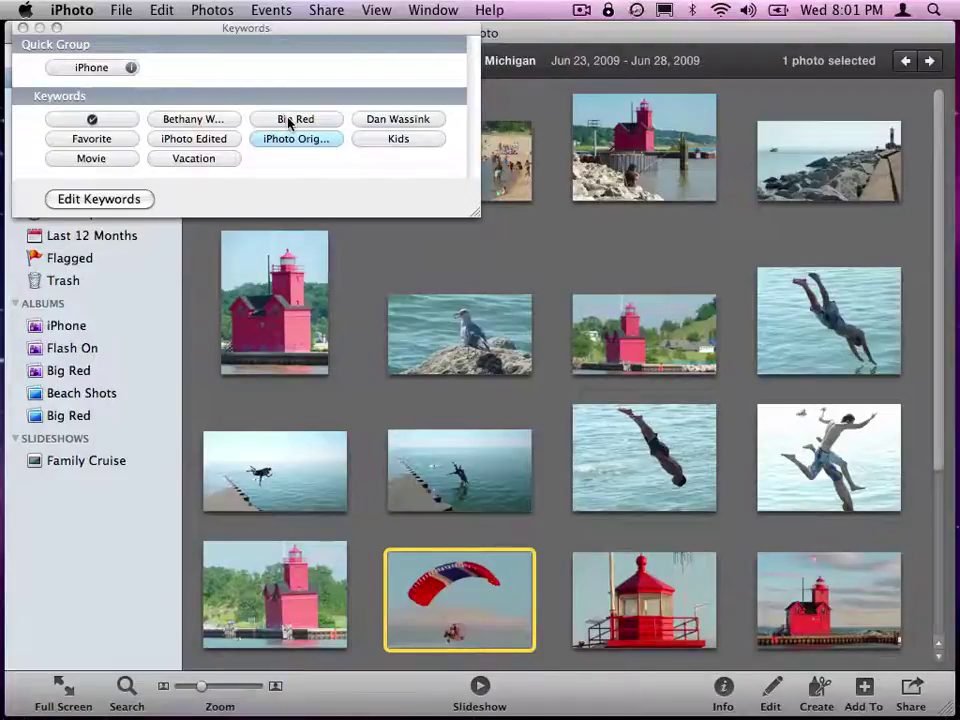
pyautogui.click(806, 585)
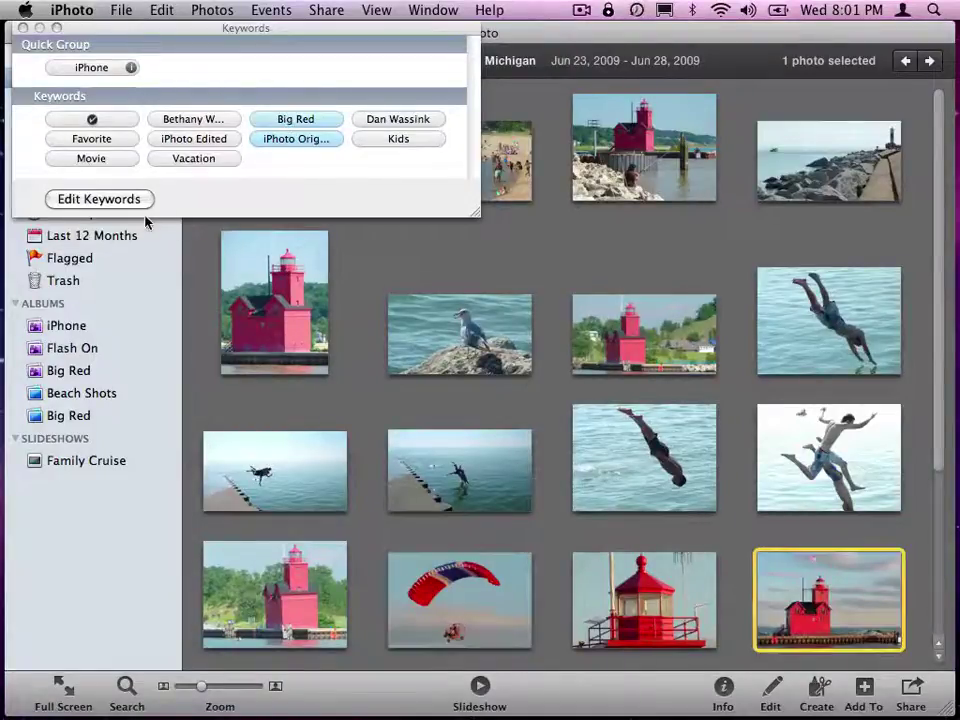
# - Give the Big Red keyword the shortcut 'r' in the Edit Keywords list
pyautogui.click(117, 200)
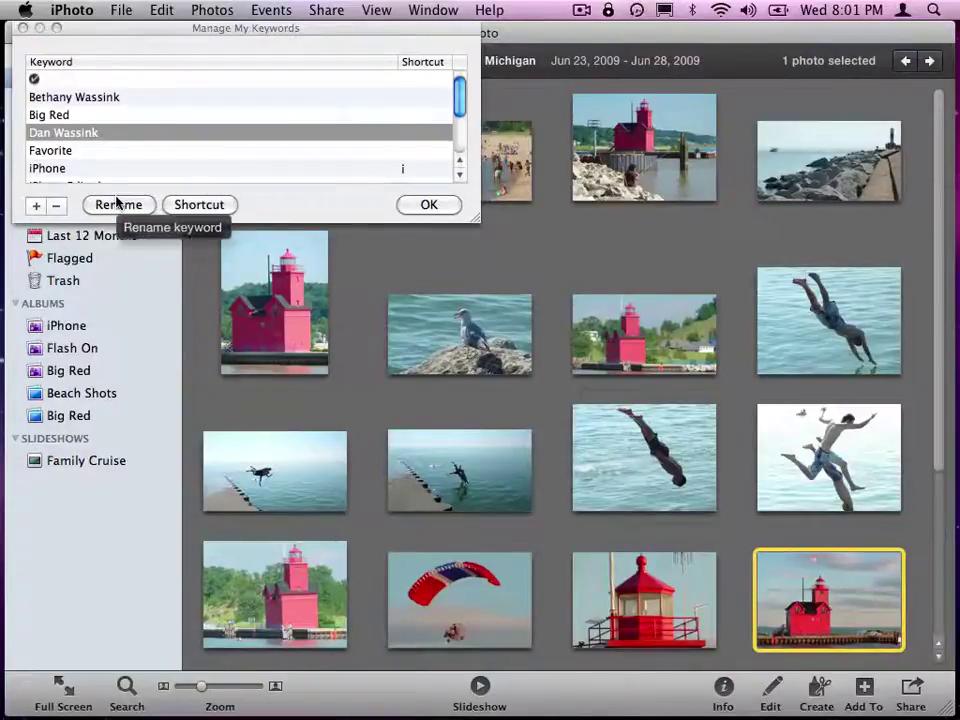
pyautogui.click(418, 114)
pyautogui.click(418, 114)
pyautogui.click(418, 114)
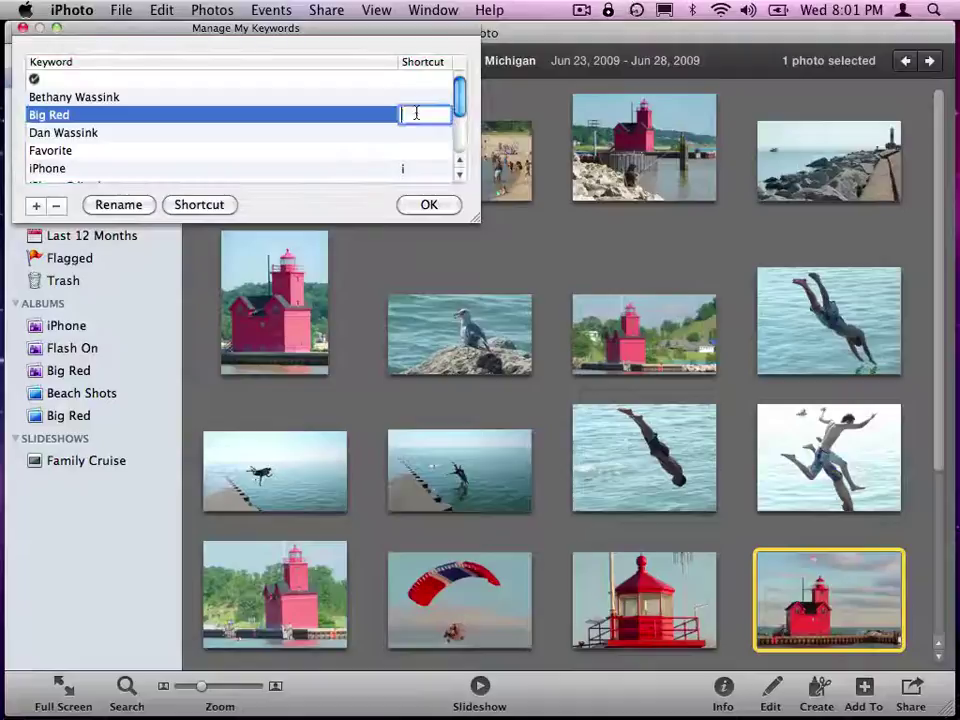
pyautogui.write('r')
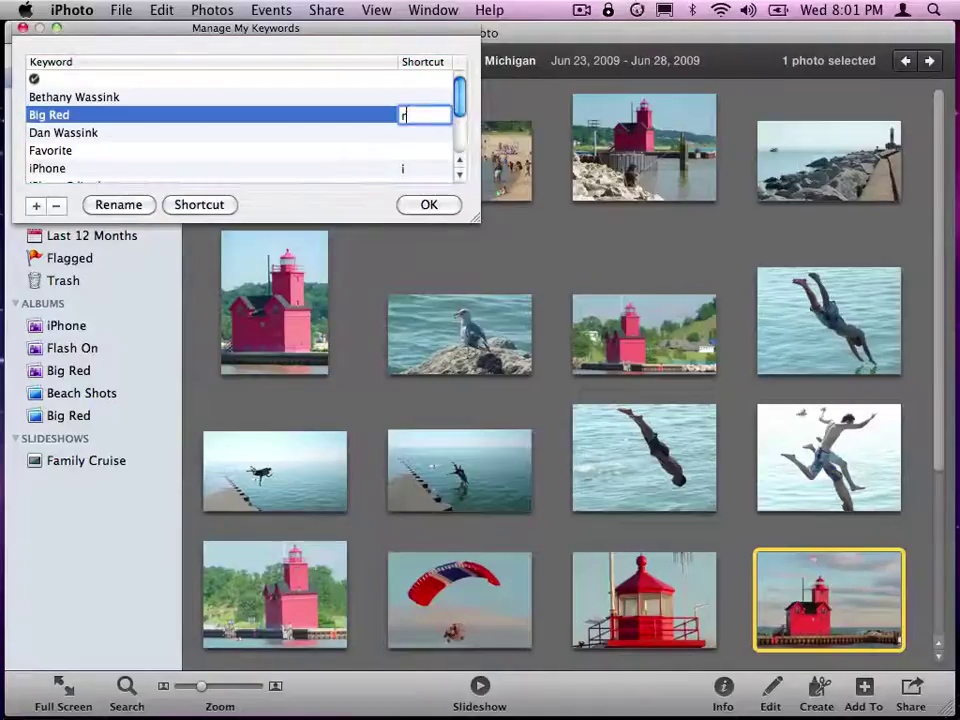
pyautogui.click(428, 205)
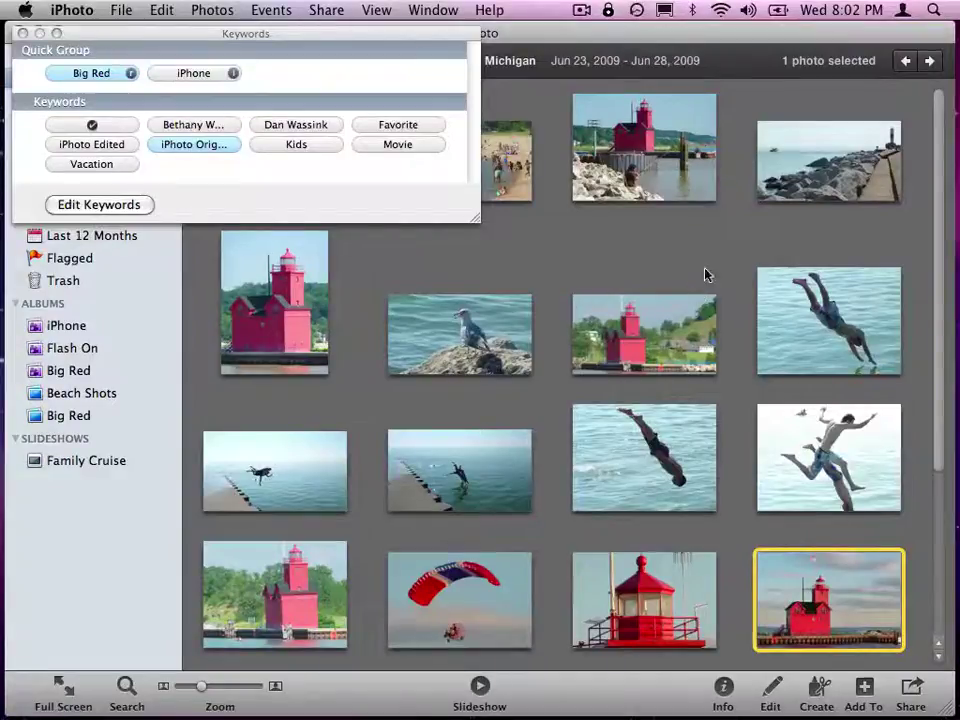
pyautogui.click(829, 165)
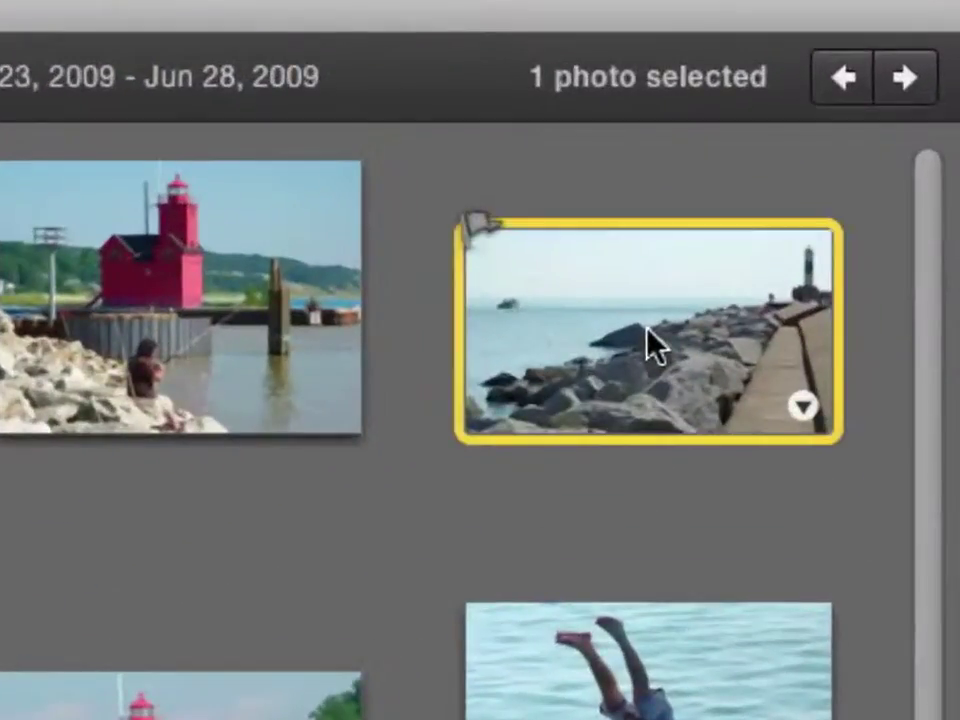